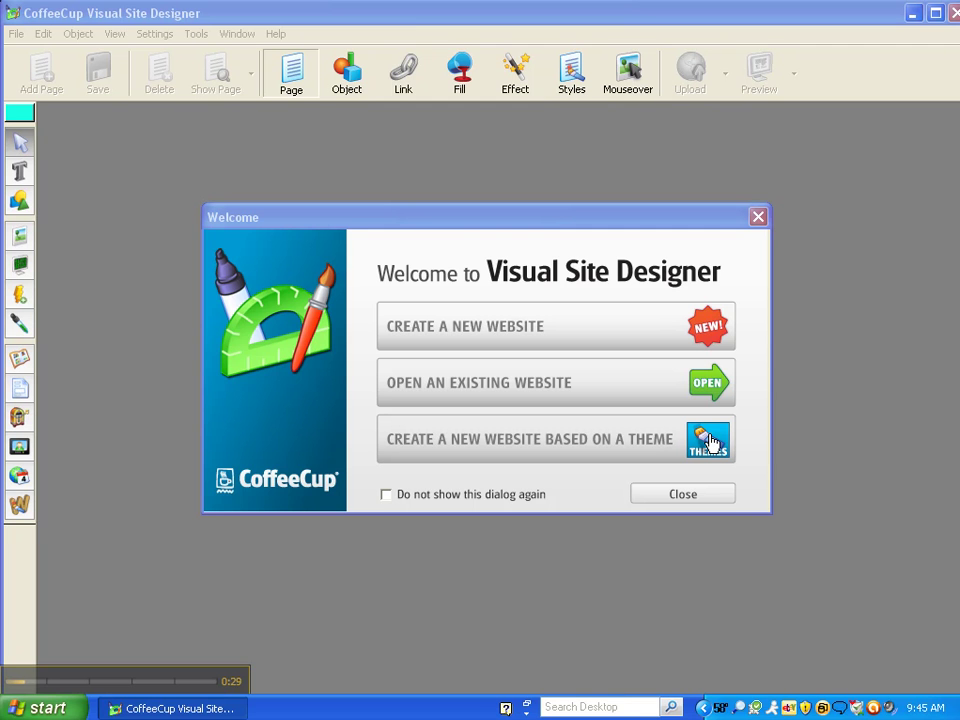
Step: Choose to create a new website based on a theme from the Welcome dialog
click(711, 442)
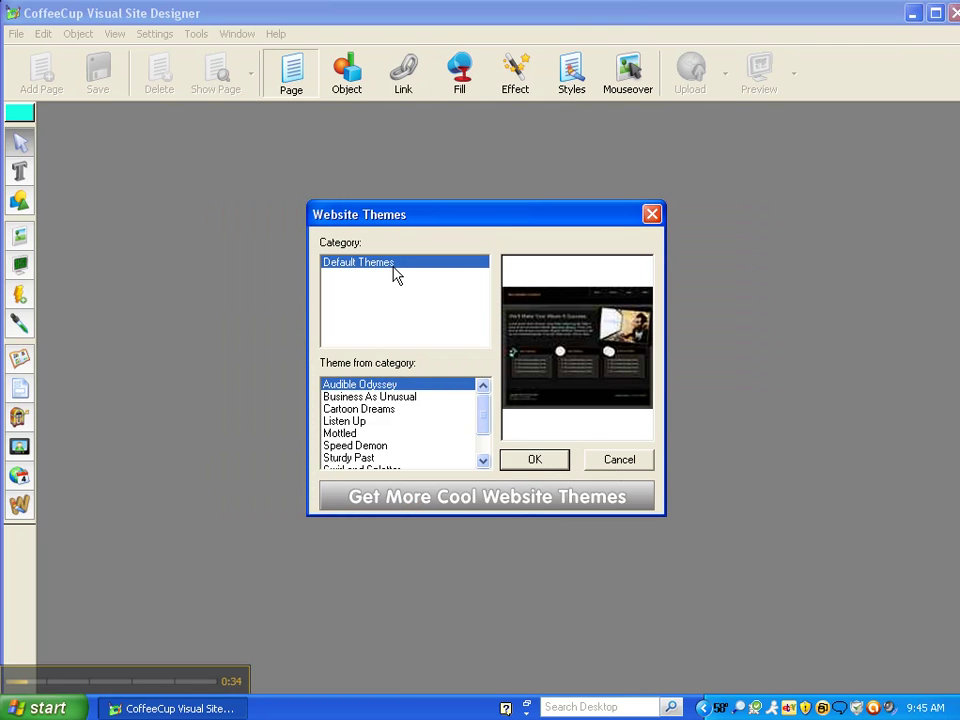
Step: Preview Cartoon Dreams, Listen Up, Mottled, Sturdy Past and Swirl and Splatter, then create the site from Business As Unusual
click(333, 398)
click(334, 409)
click(336, 421)
click(336, 433)
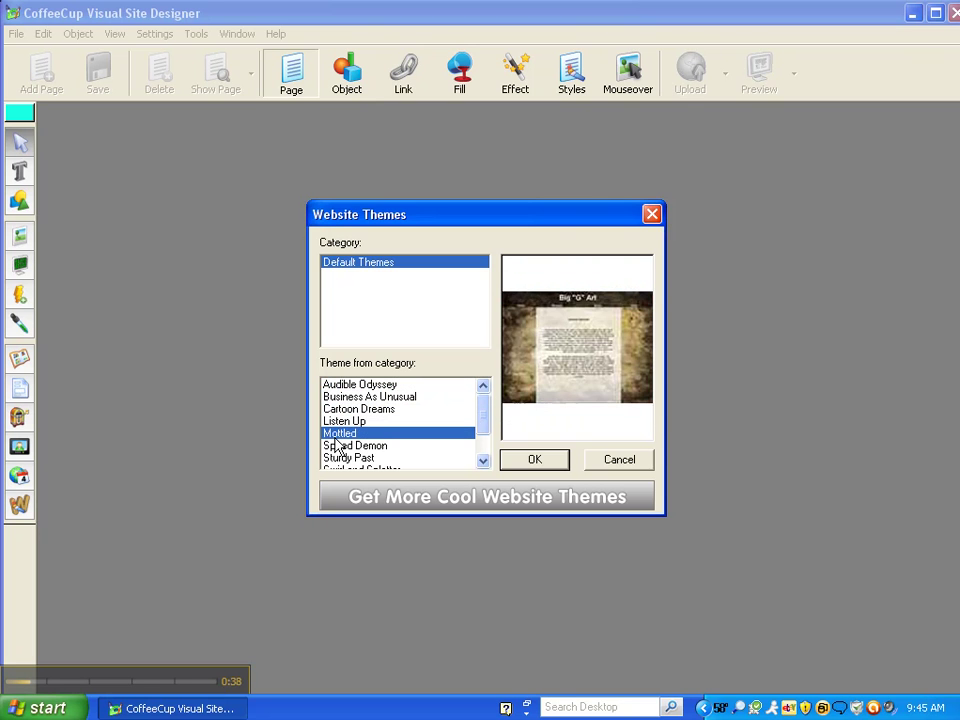
click(338, 457)
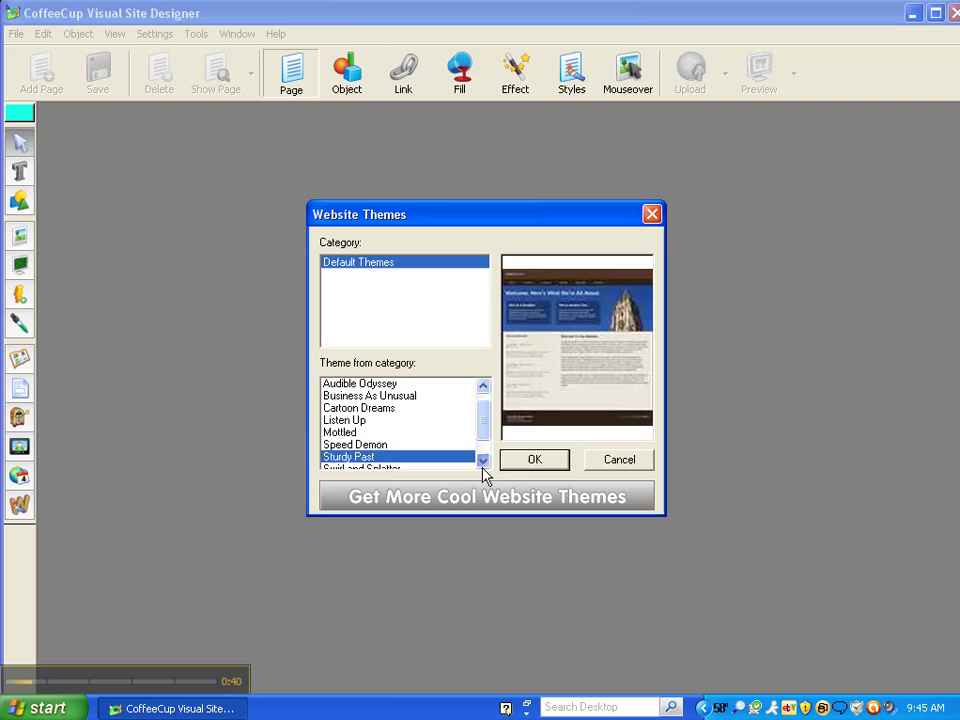
click(483, 461)
click(392, 458)
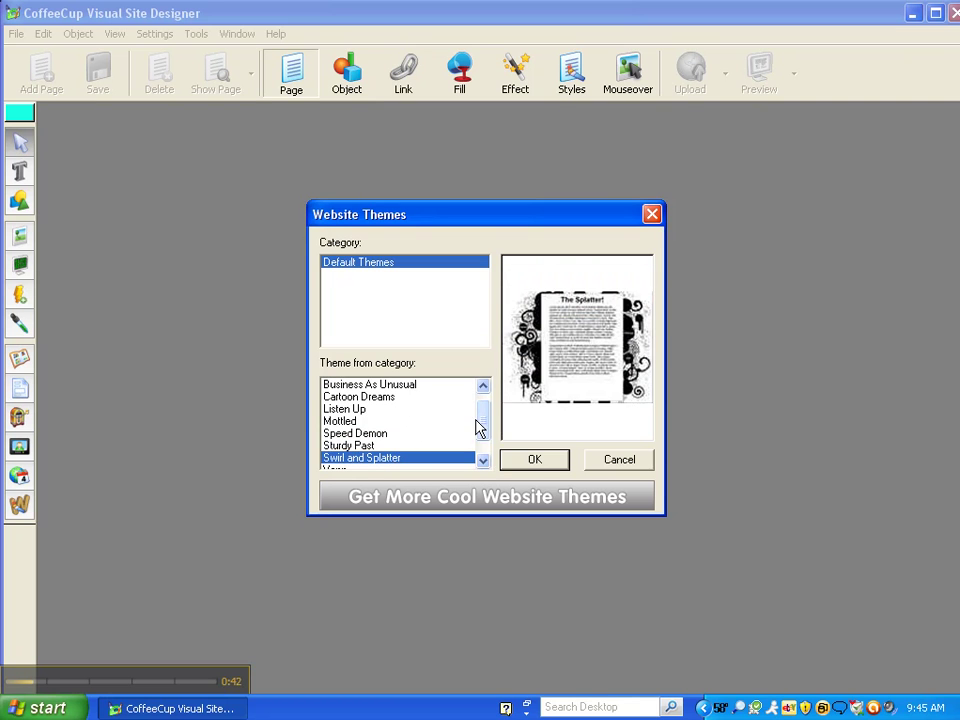
click(400, 386)
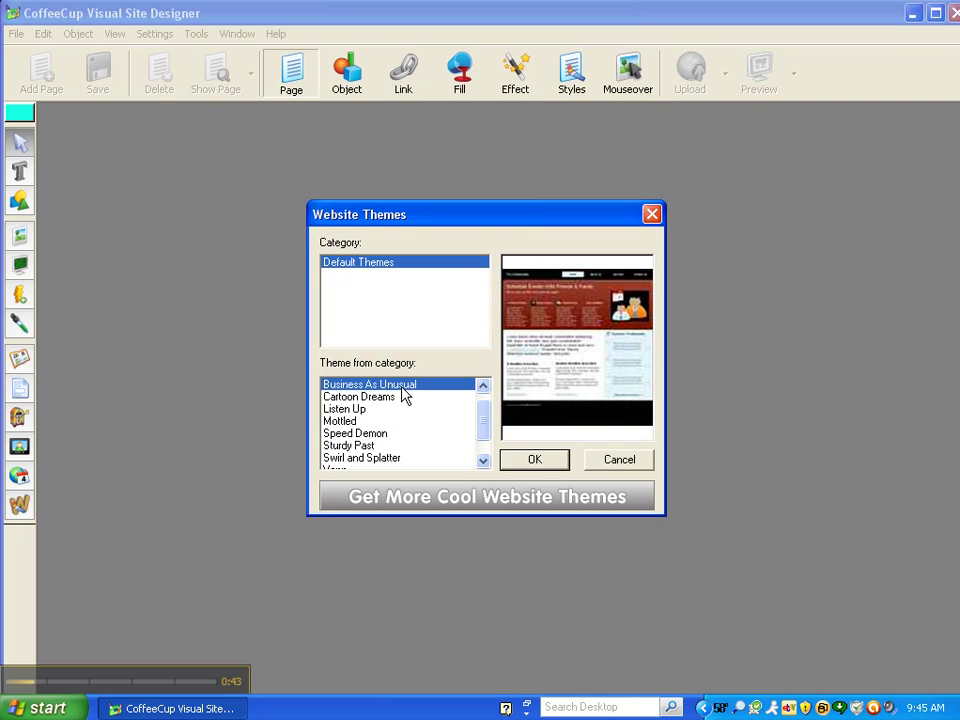
click(527, 463)
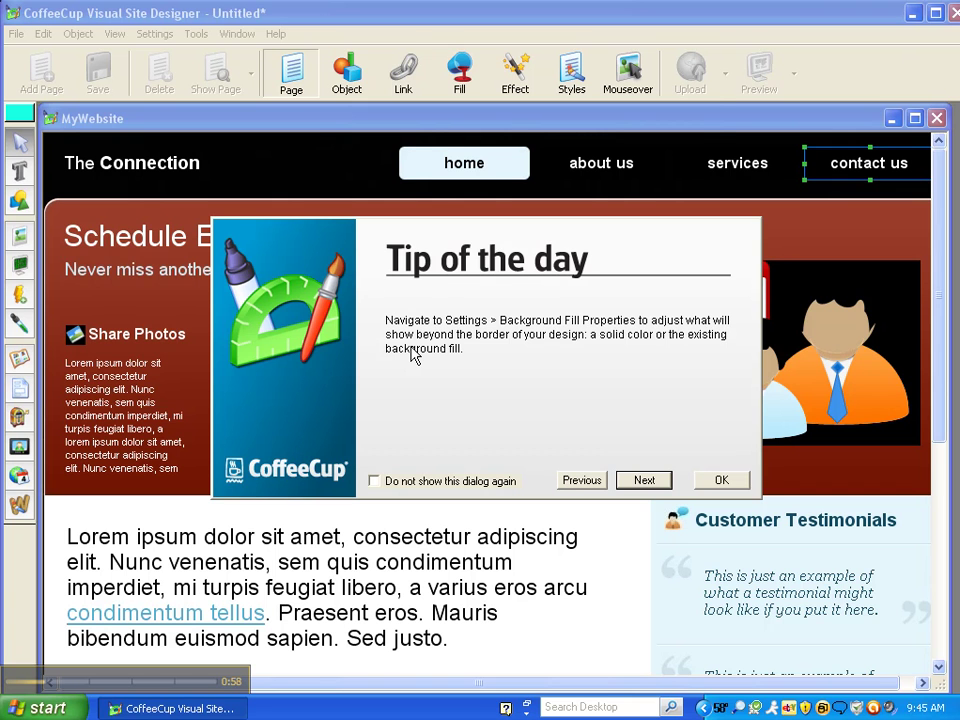
Step: View the next tip, then close the Tip of the day window
click(646, 480)
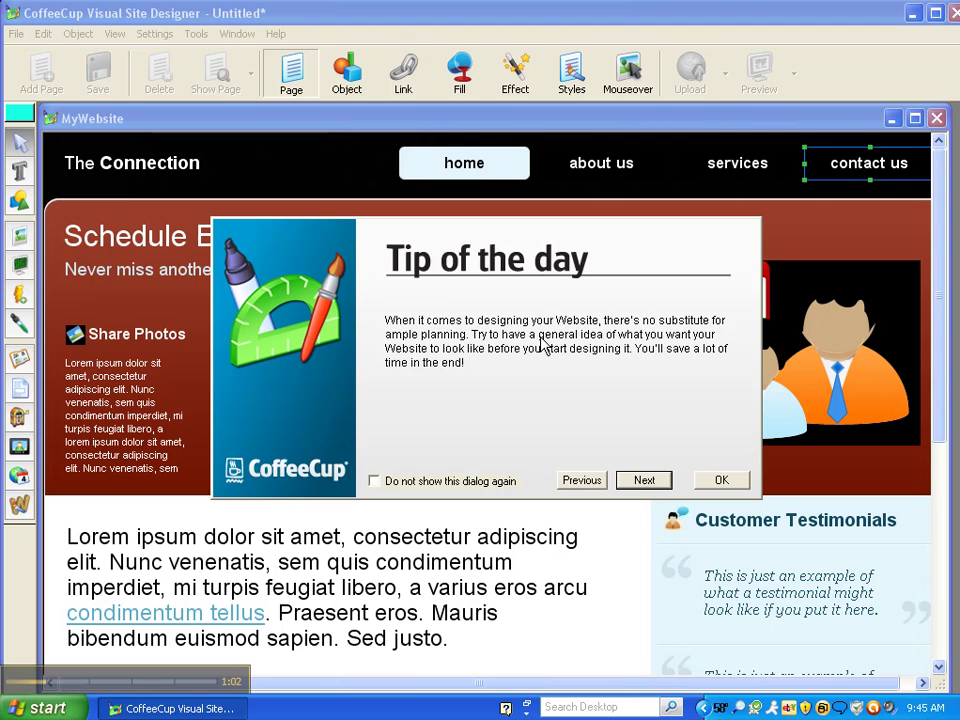
click(719, 484)
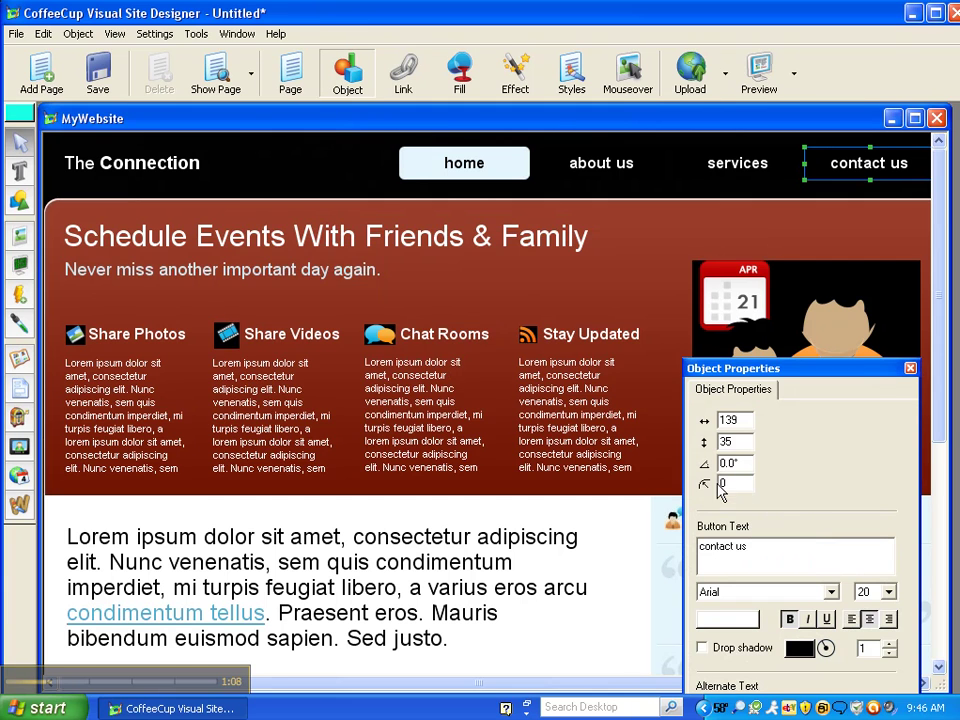
drag(352, 120, 377, 371)
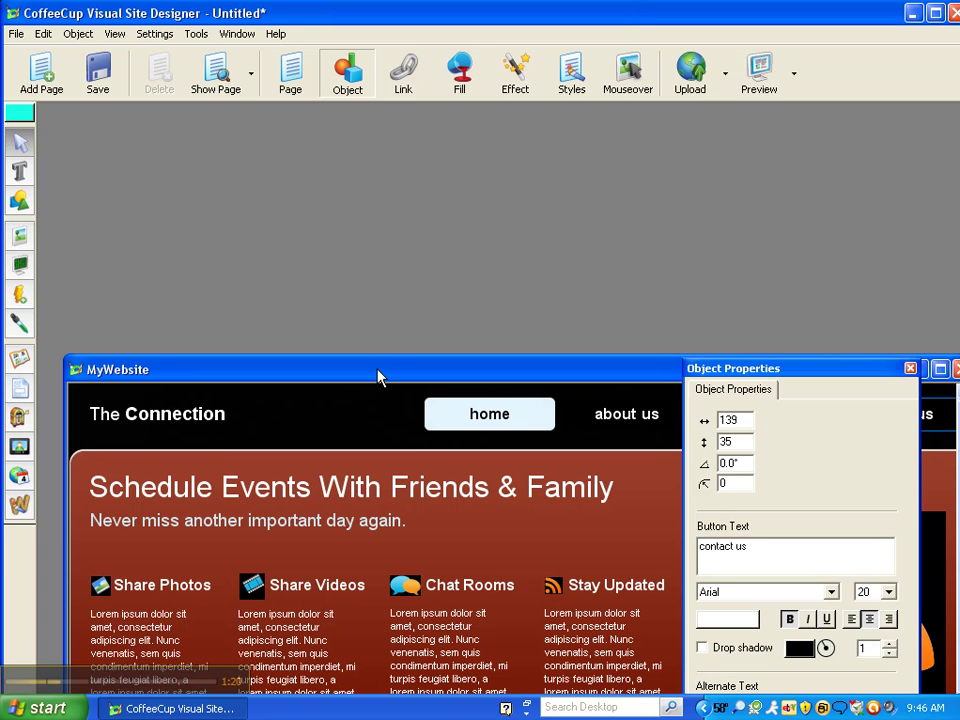
drag(378, 376, 350, 122)
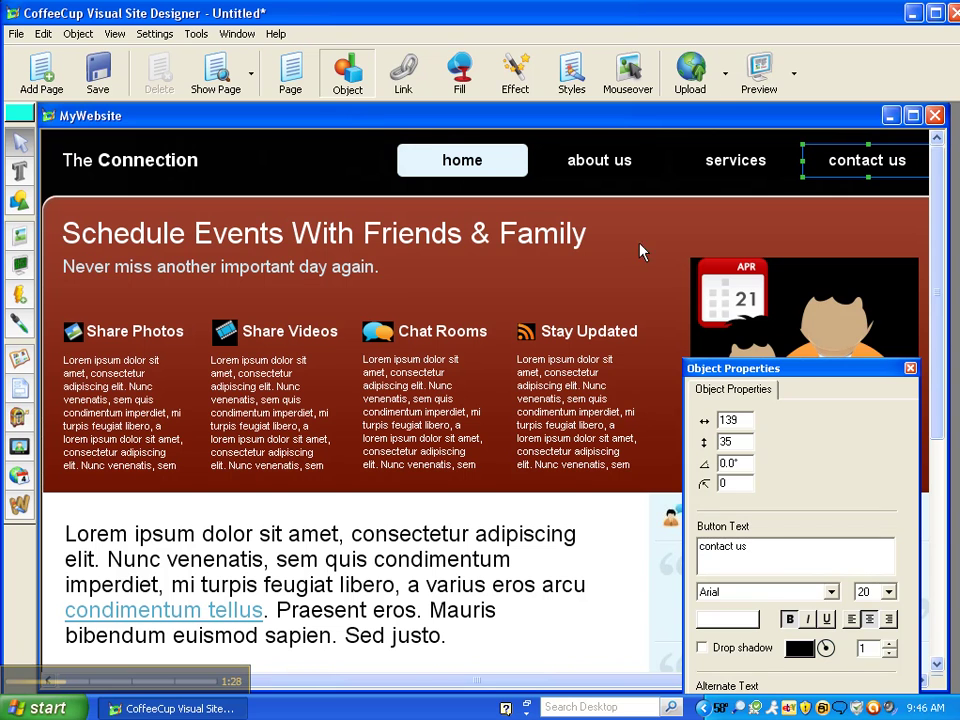
click(806, 374)
drag(806, 374, 640, 190)
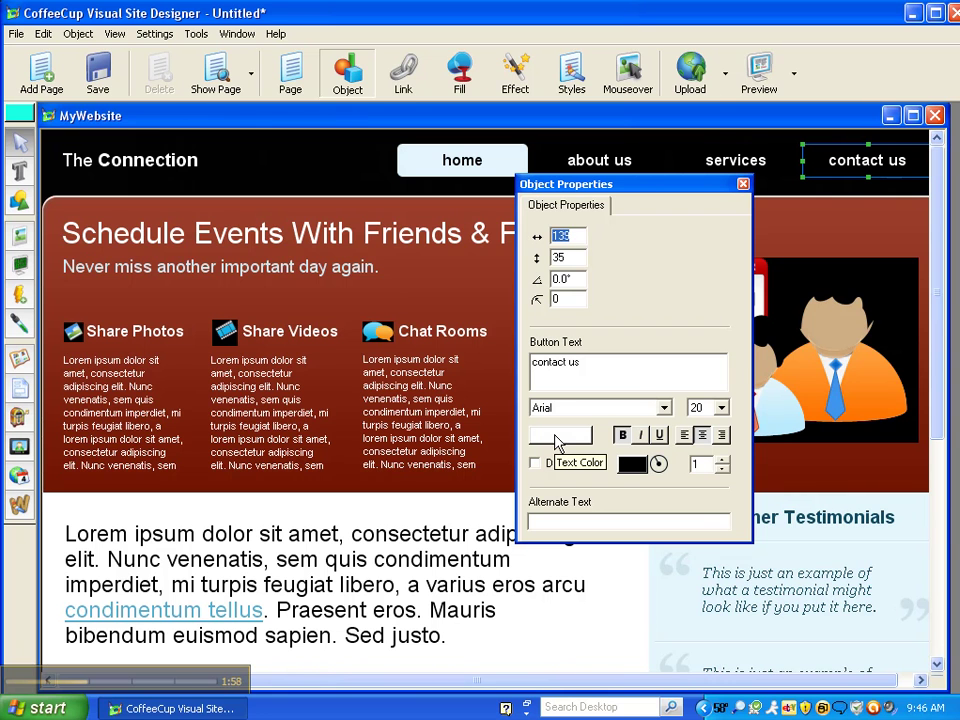
click(663, 408)
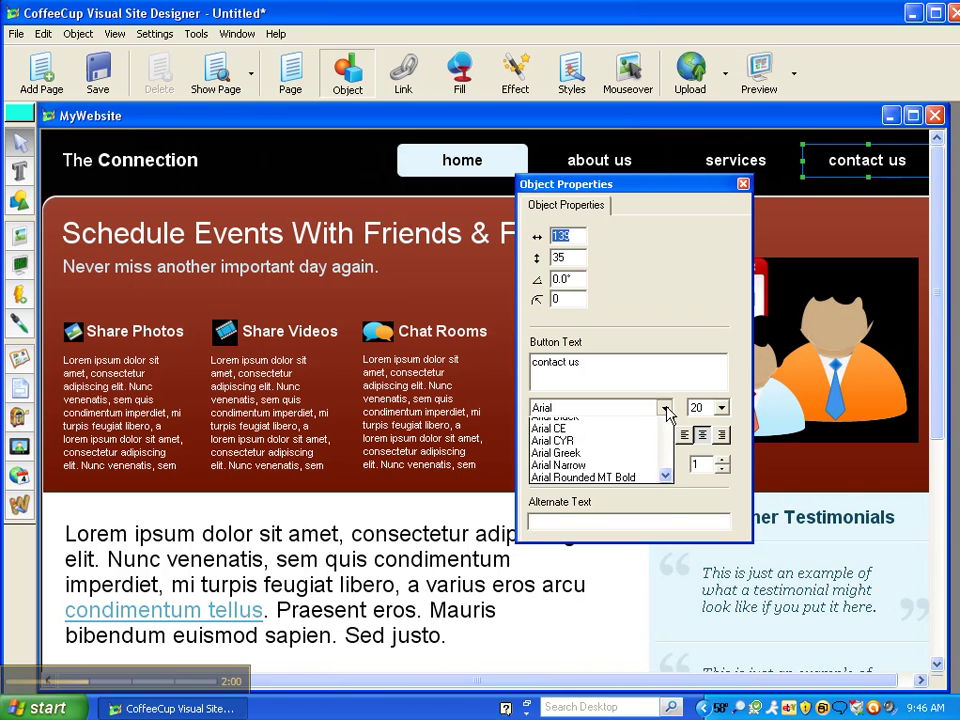
click(665, 509)
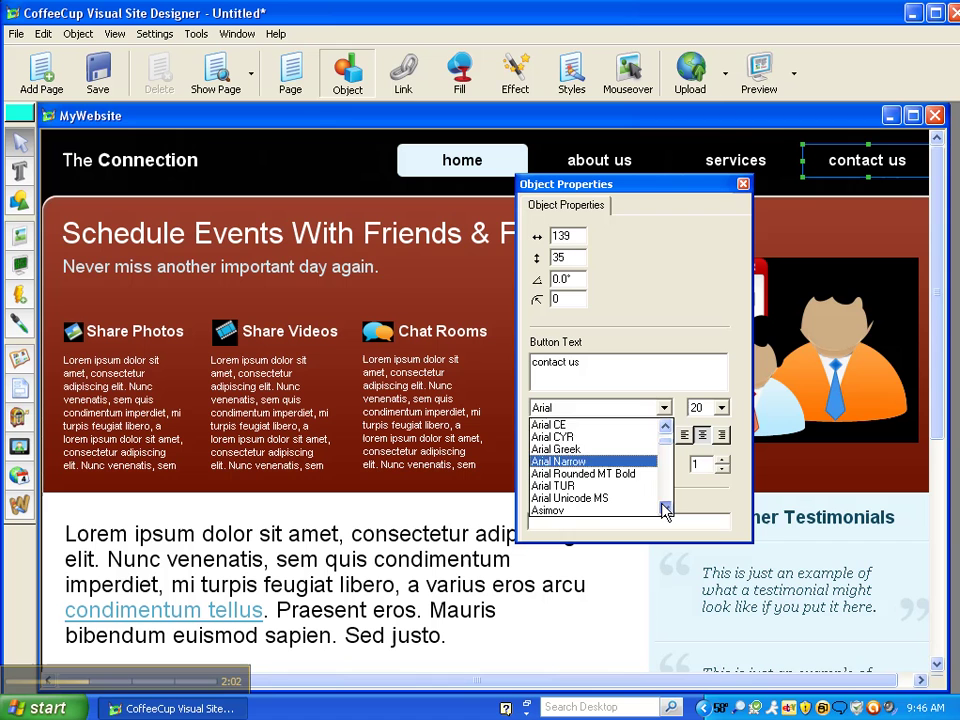
click(721, 408)
click(721, 408)
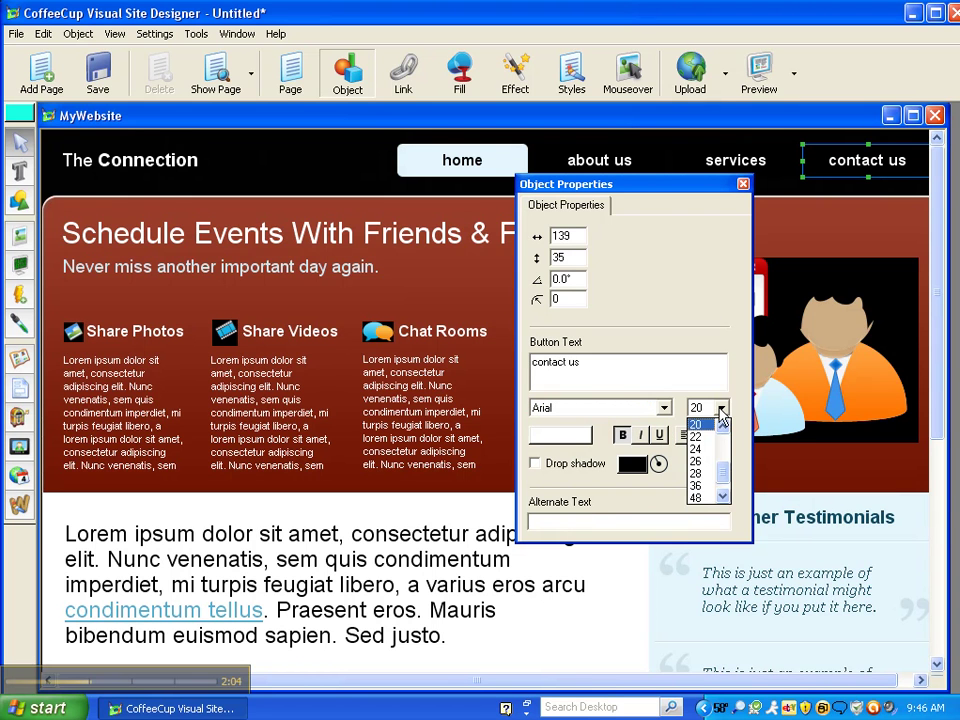
drag(727, 487, 724, 427)
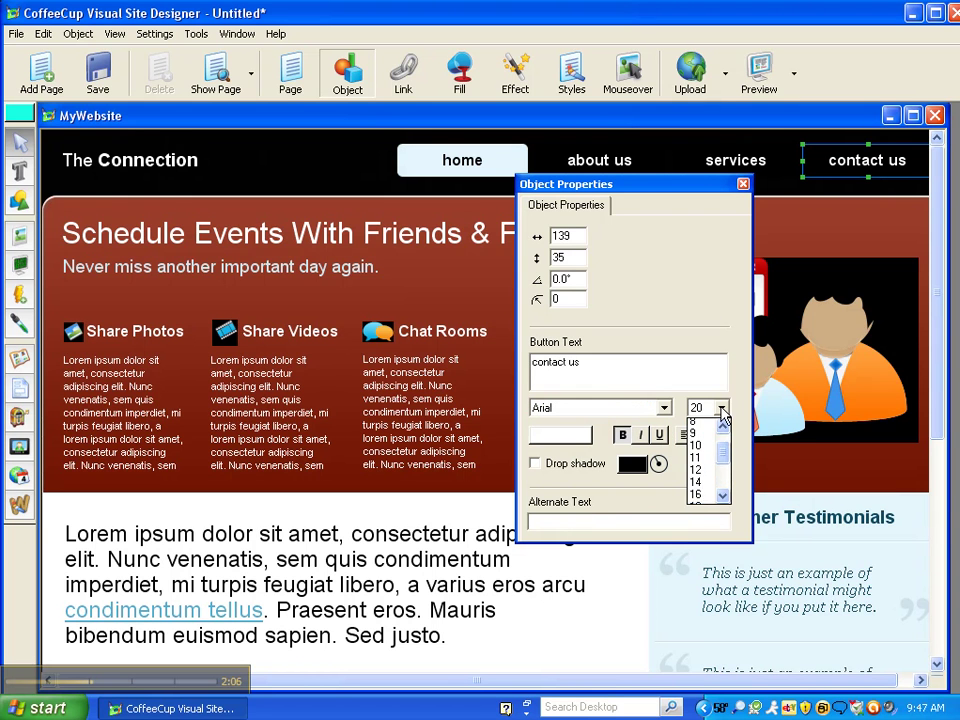
click(721, 408)
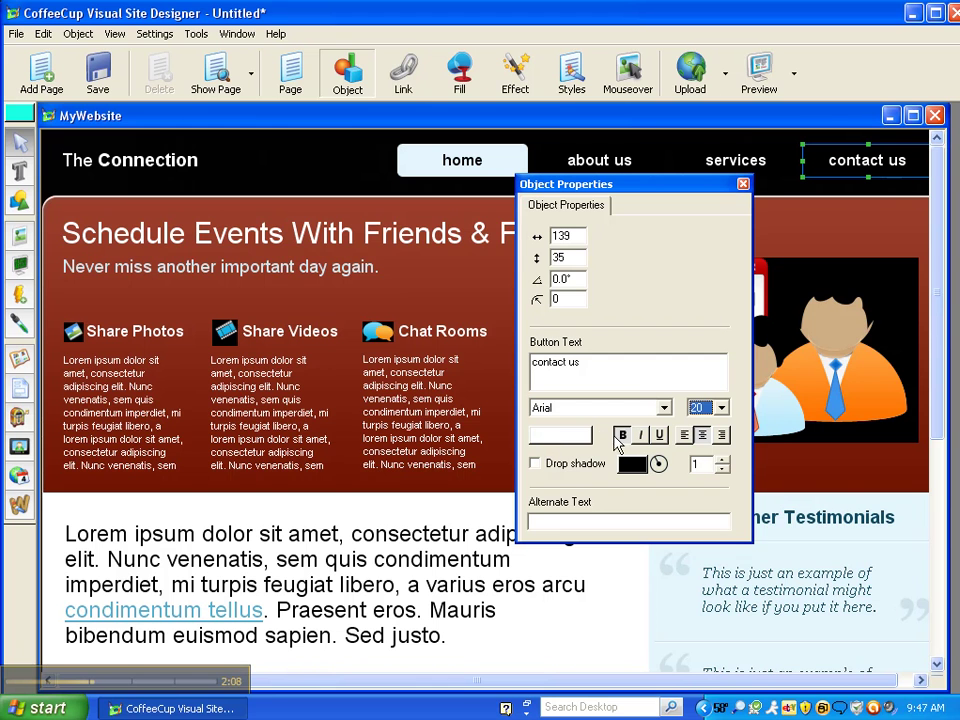
click(565, 437)
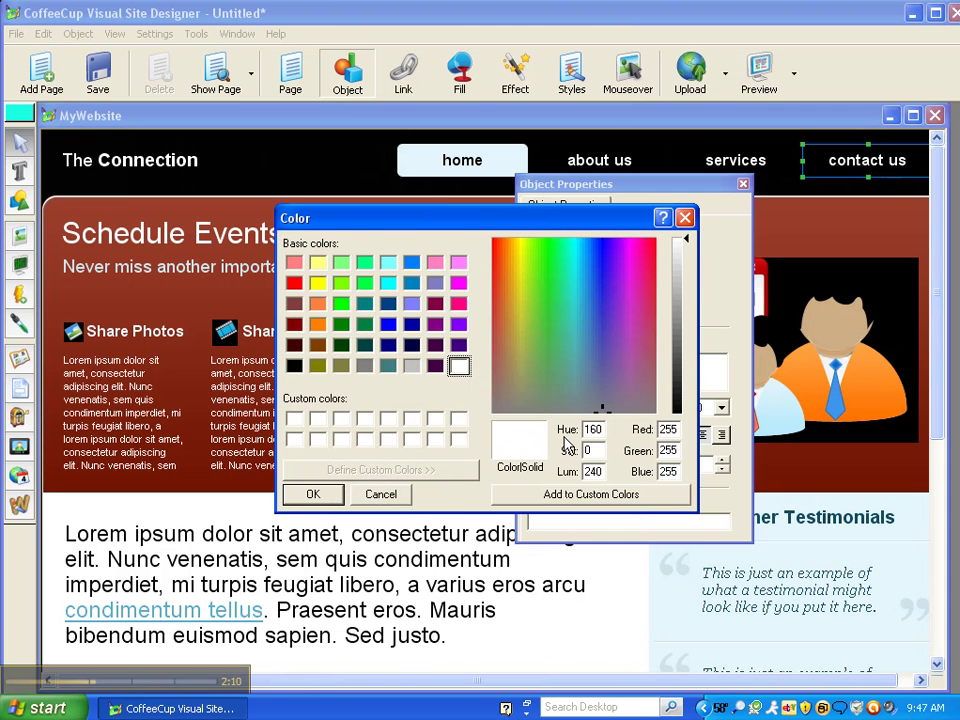
click(684, 217)
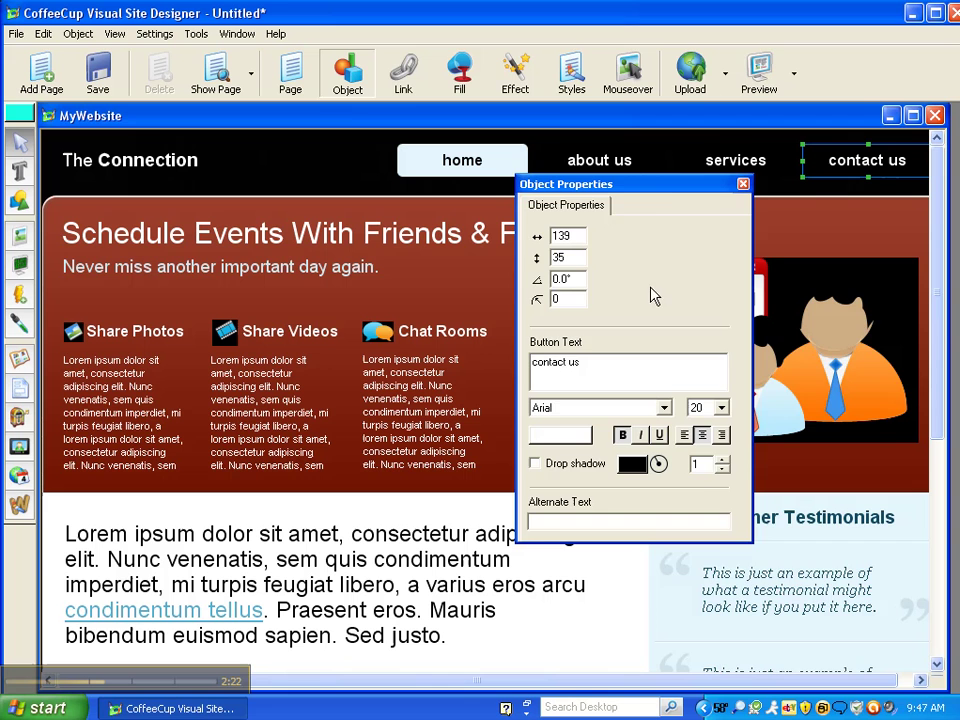
drag(667, 194, 757, 258)
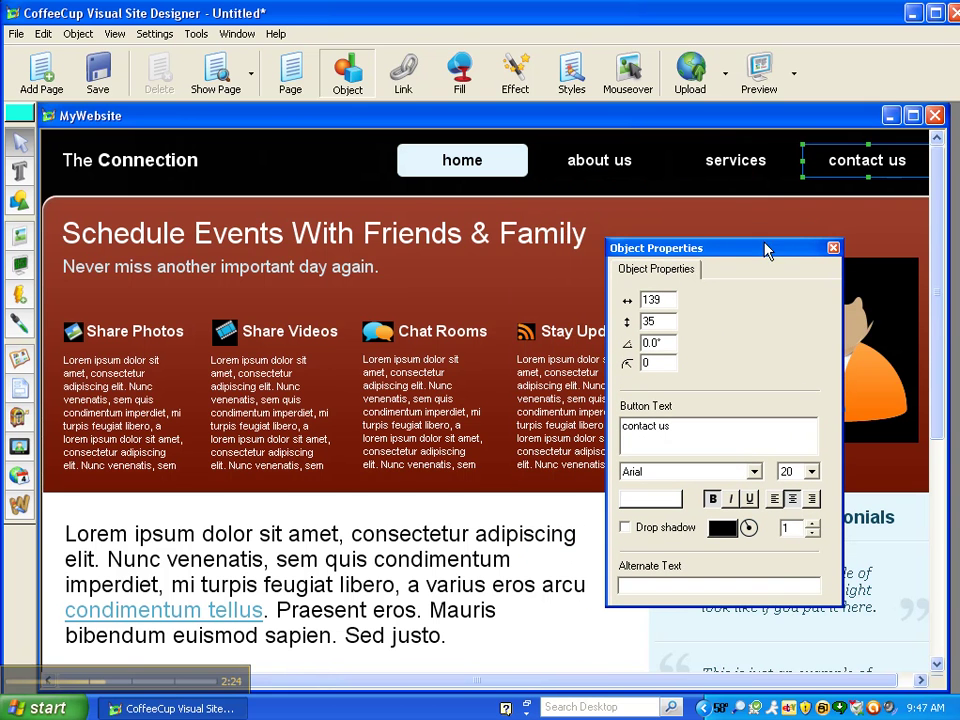
Step: Select the 'The Connection' header text and enter text-edit mode on it
click(66, 161)
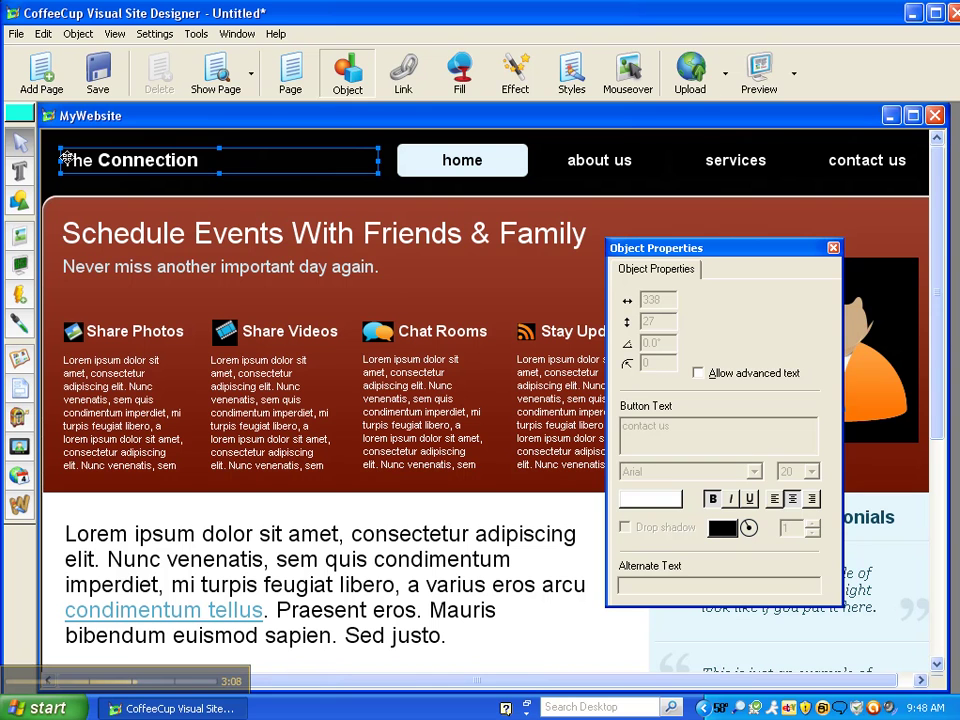
double_click(66, 158)
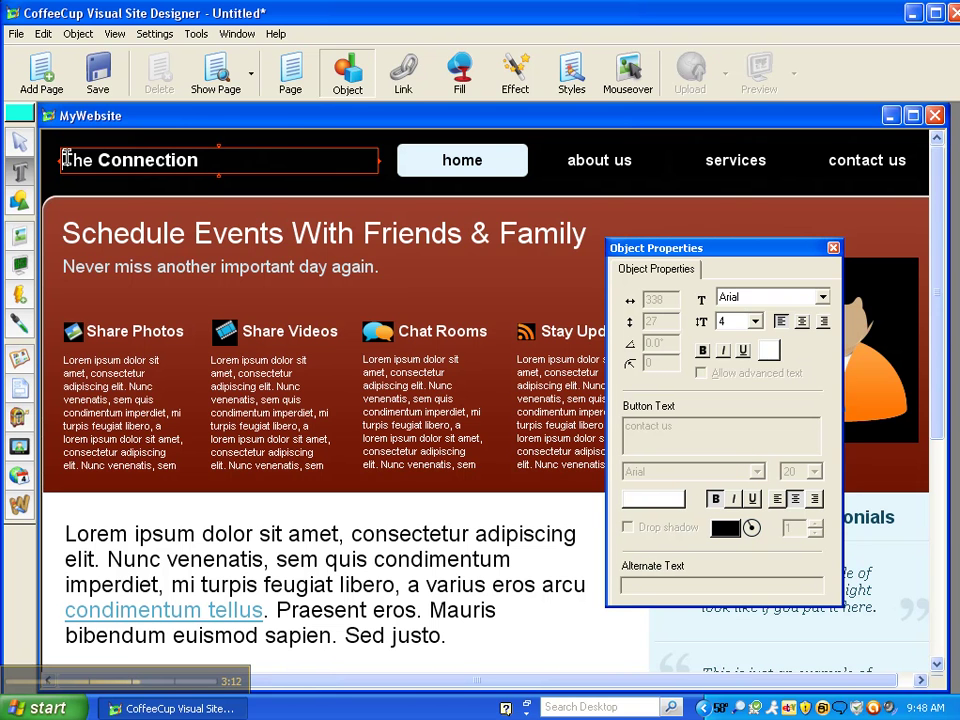
Step: Replace 'The Connection' with bold 'My Website.Com' and finish editing
drag(66, 158, 204, 164)
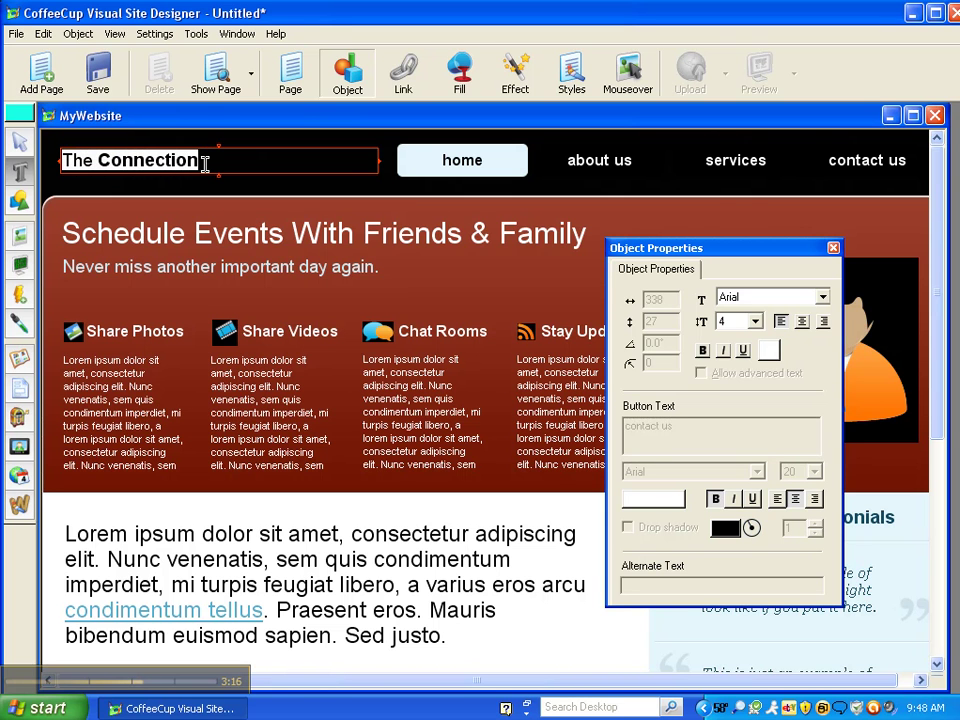
key(Delete)
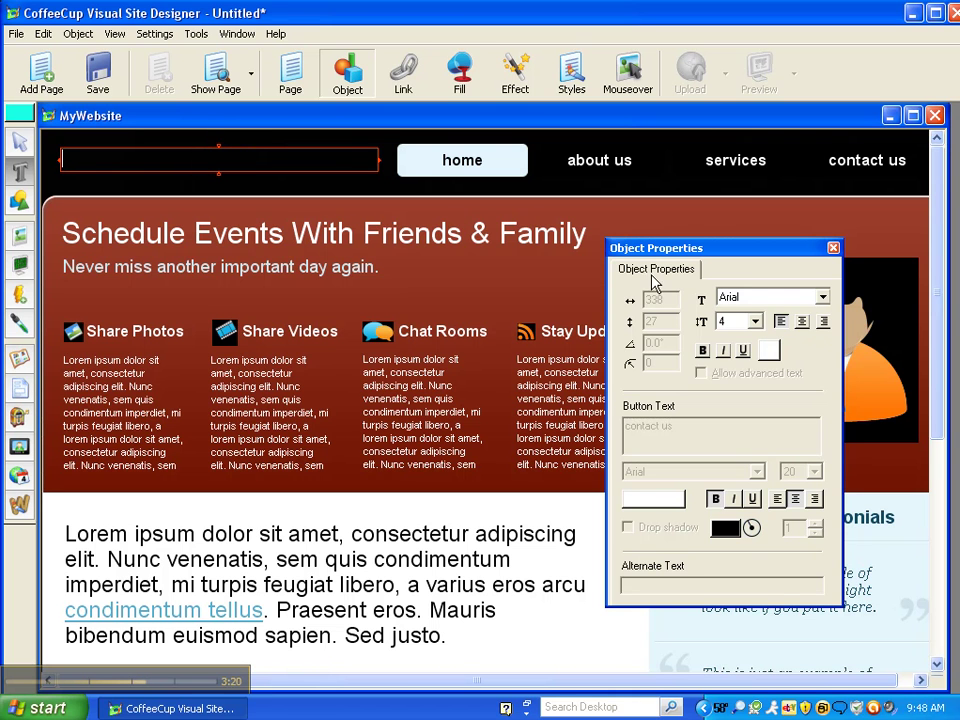
click(702, 350)
text(My Web)
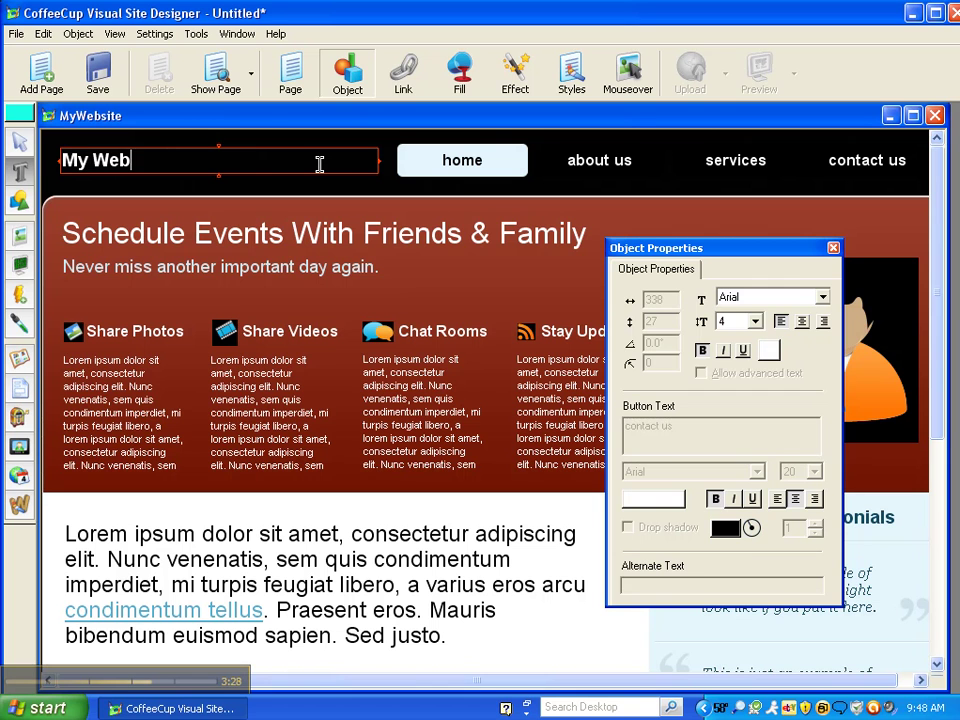
text(site.Com)
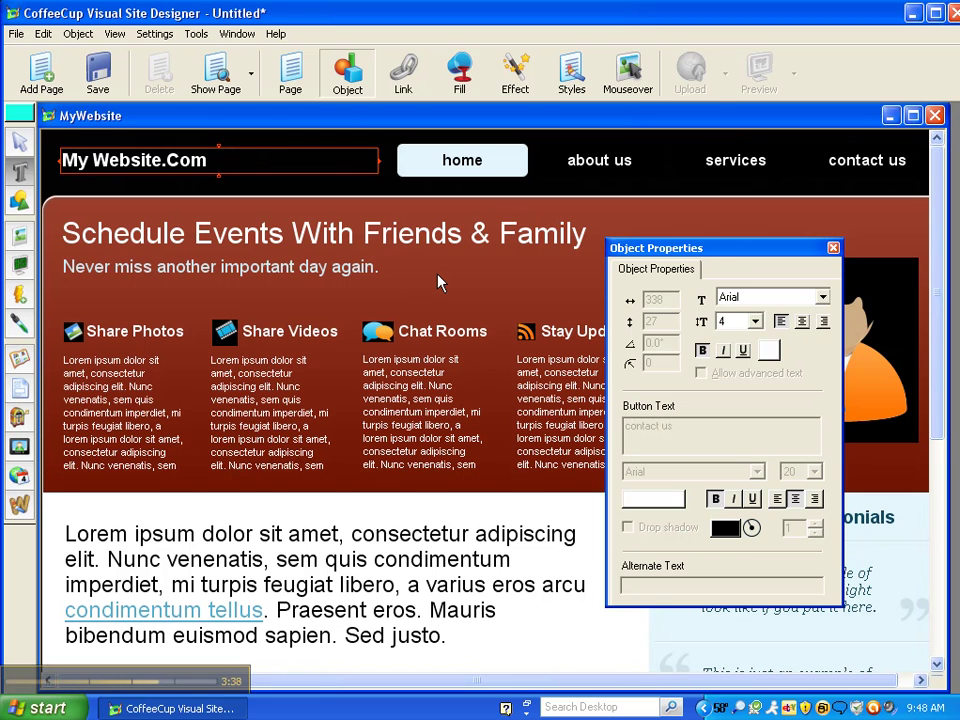
key(Escape)
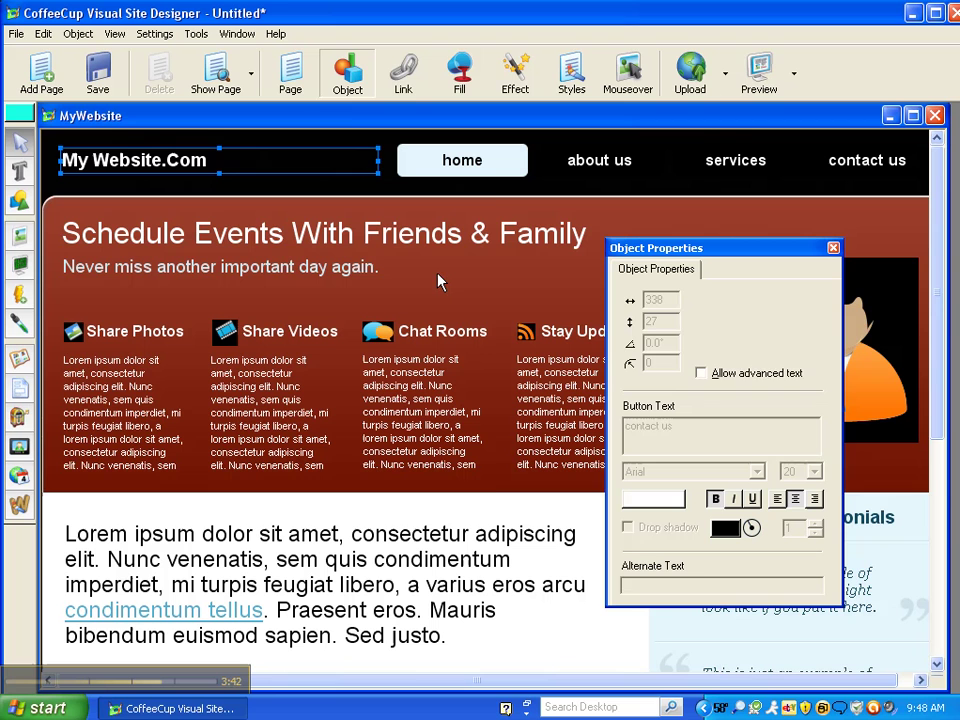
click(438, 275)
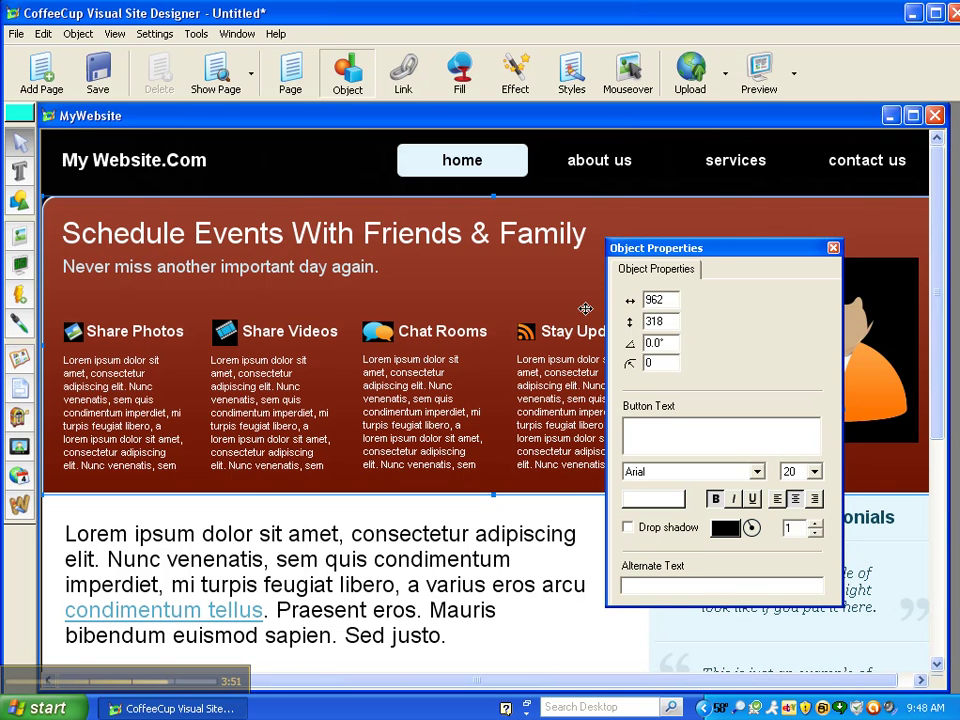
Step: Move the properties panel off the banner and bring up the context menu for 'Schedule Events With Friends & Family'
drag(720, 248, 767, 516)
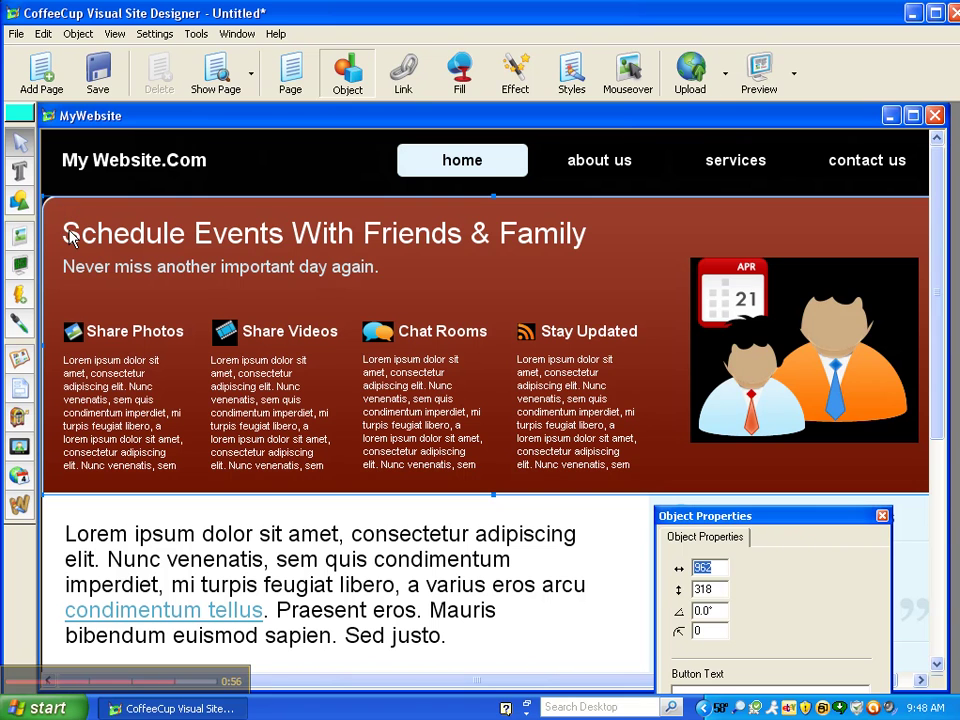
click(70, 237)
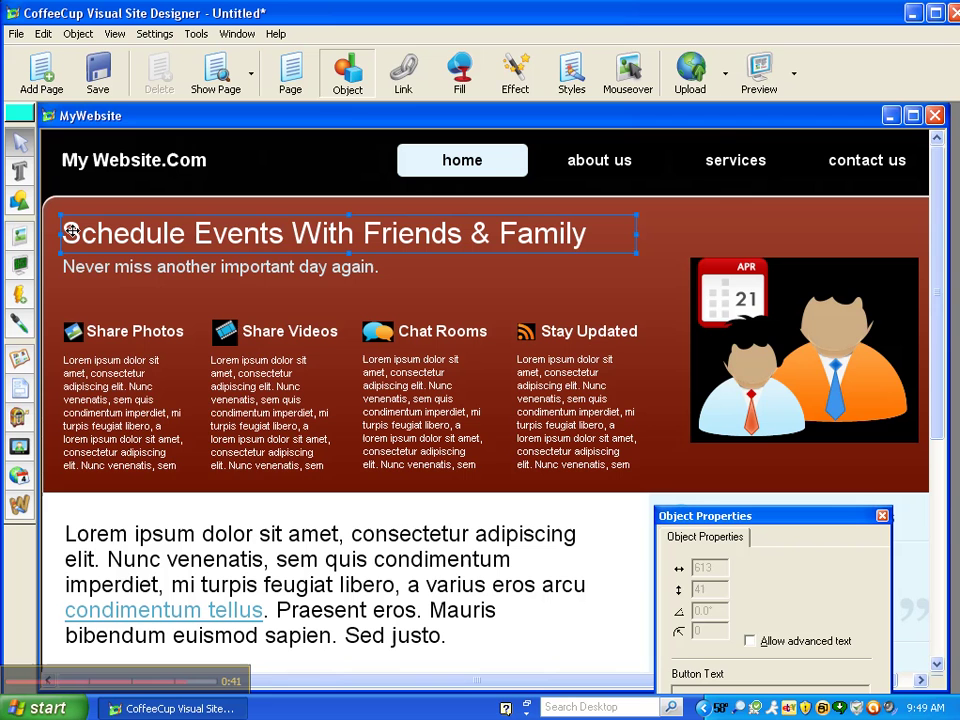
right_click(72, 232)
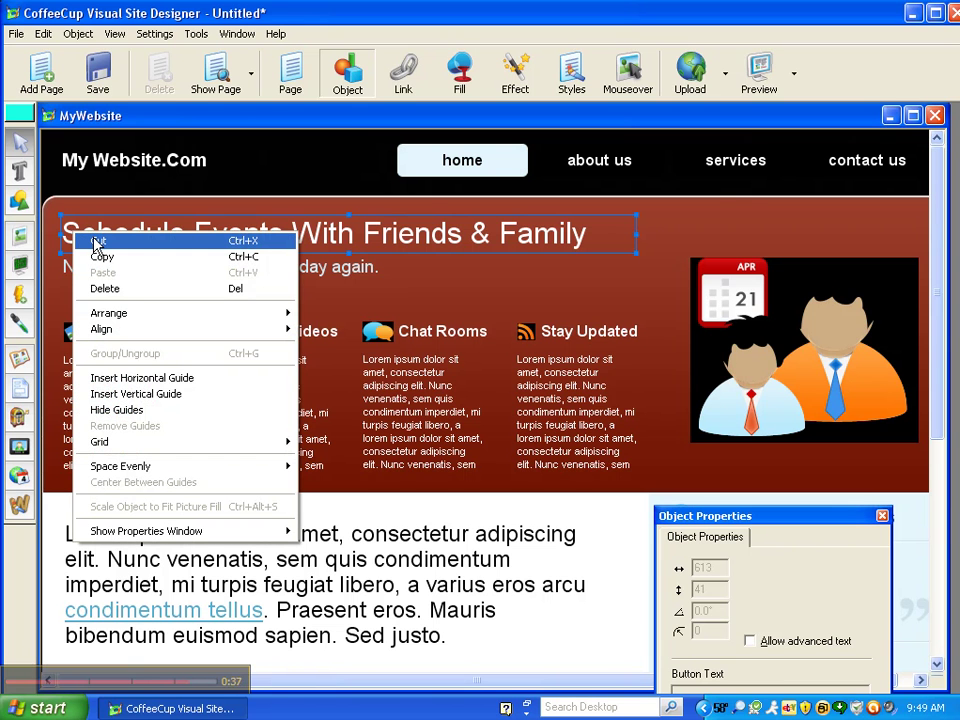
Step: Cut the banner headline and the 'Never miss another important day again.' subtitle
click(97, 243)
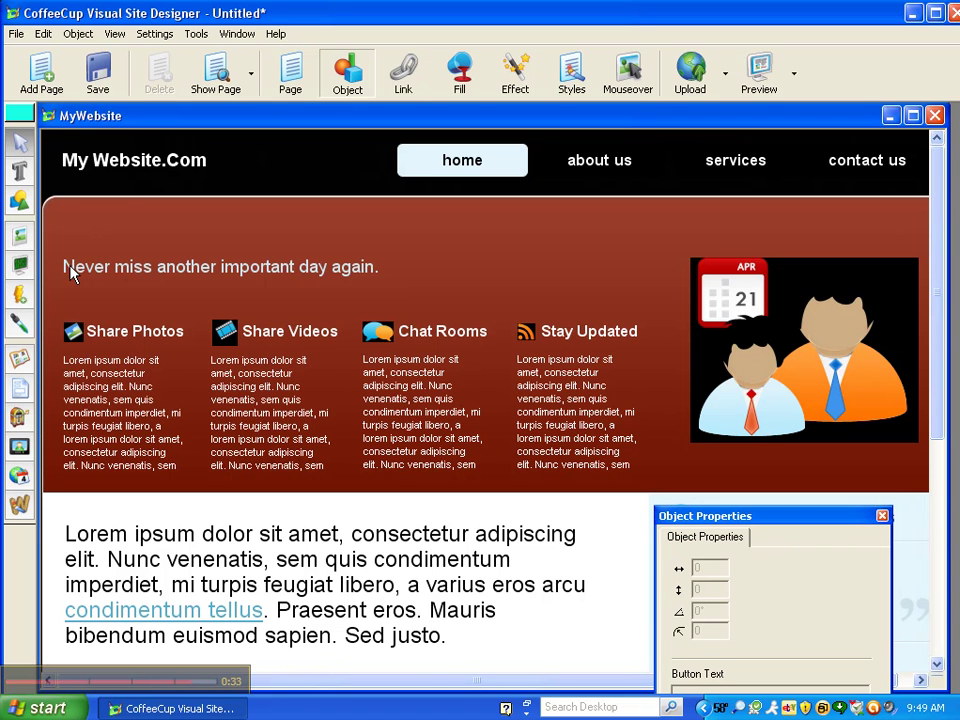
click(70, 268)
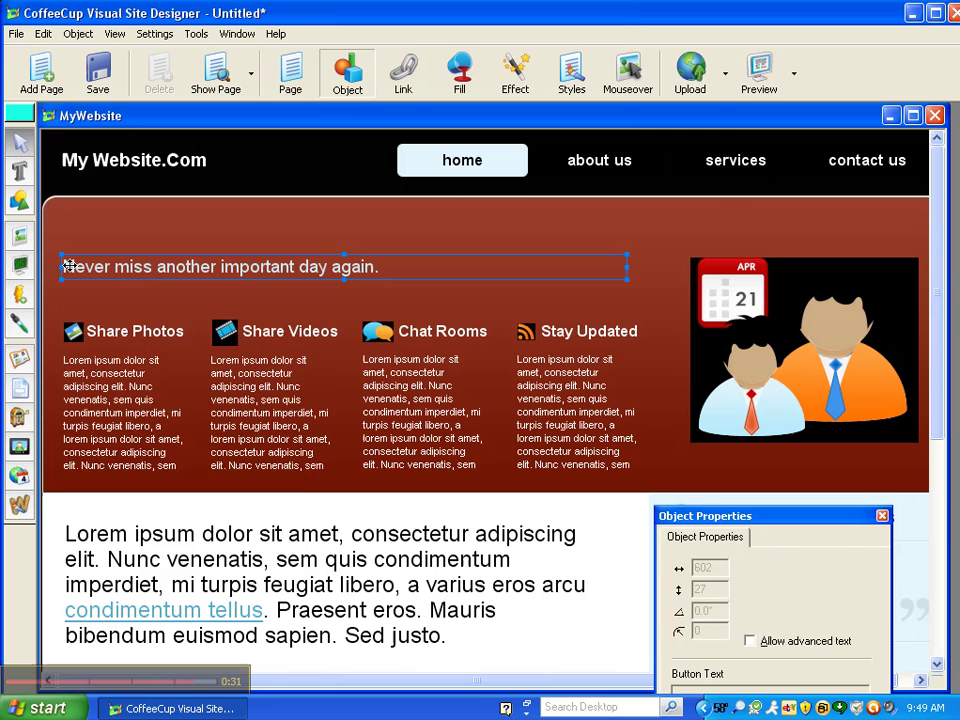
right_click(71, 266)
click(83, 275)
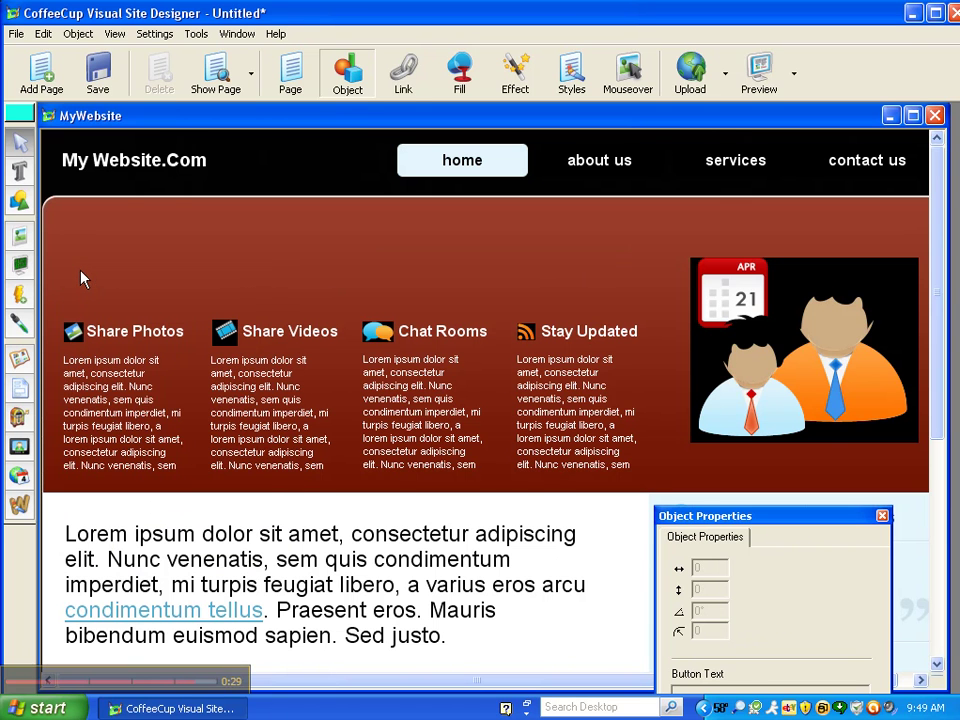